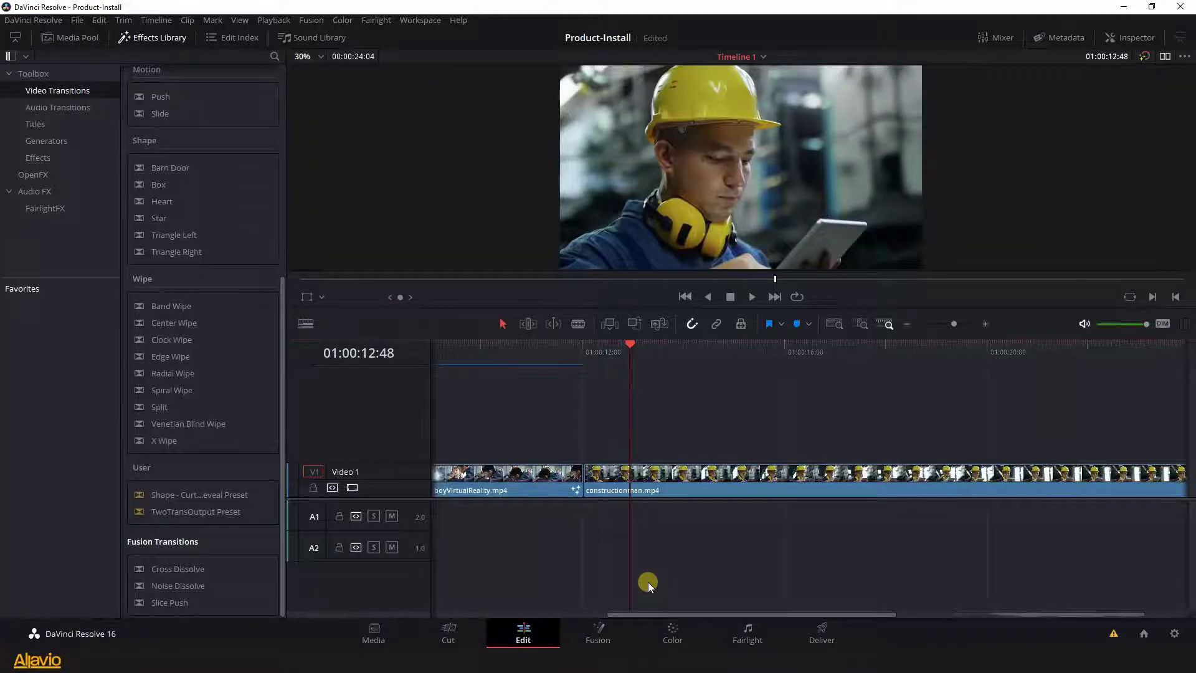
pyautogui.click(599, 635)
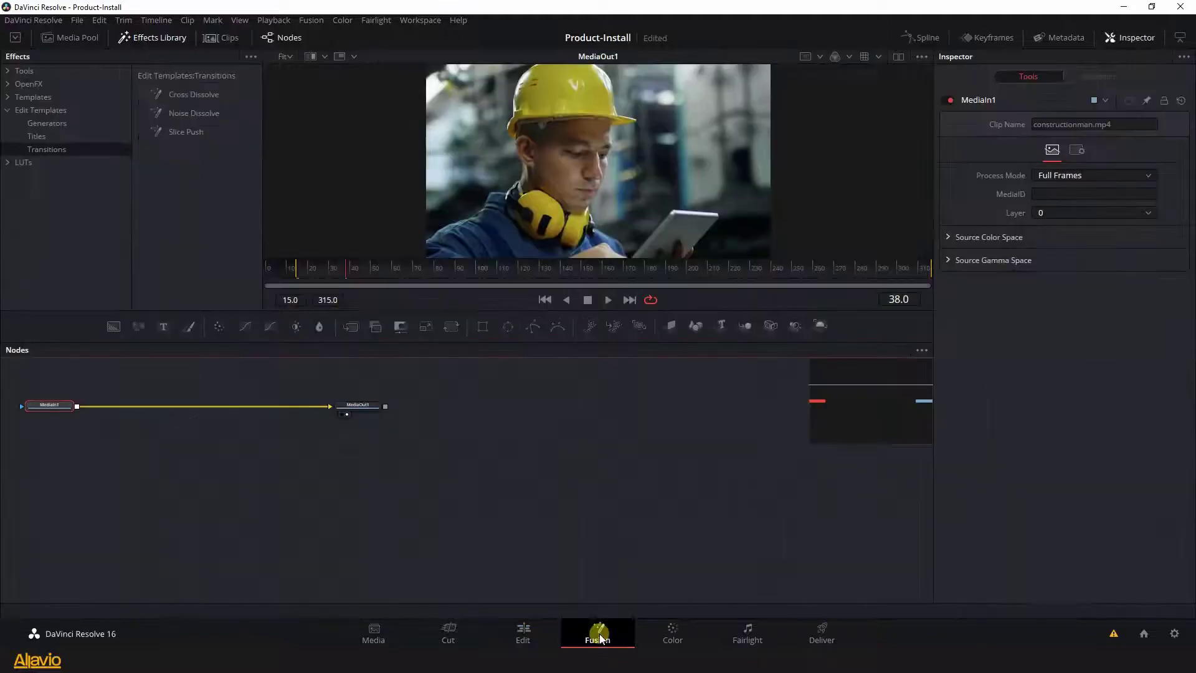
pyautogui.click(154, 37)
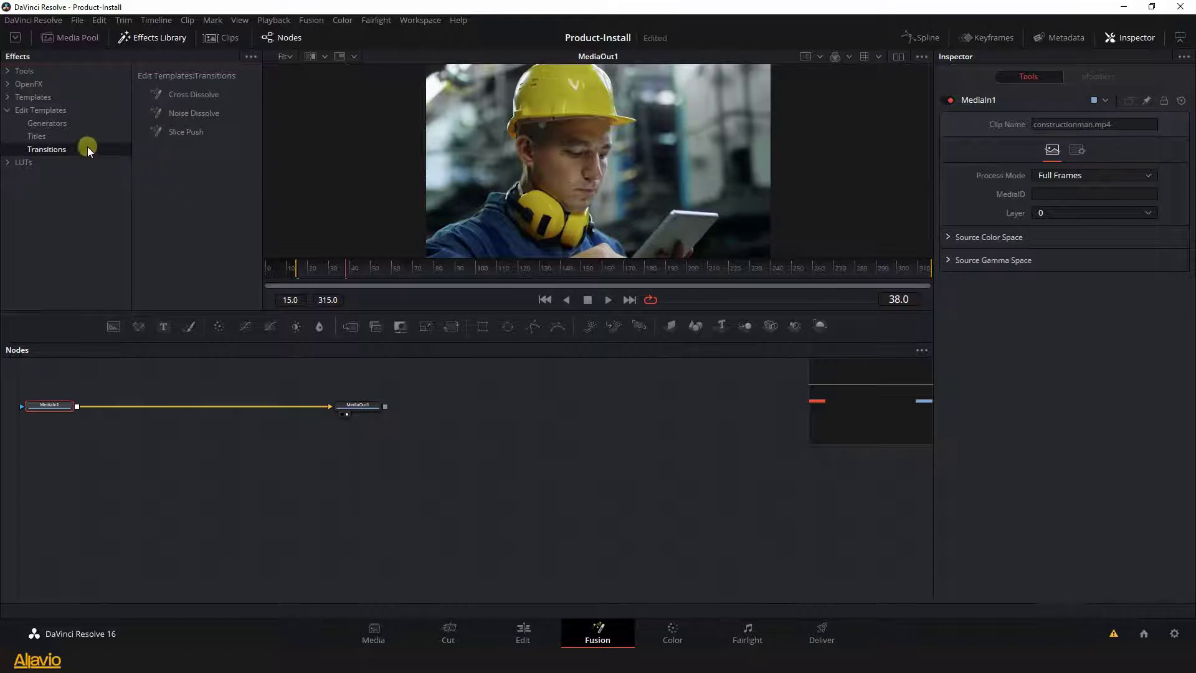
pyautogui.click(53, 137)
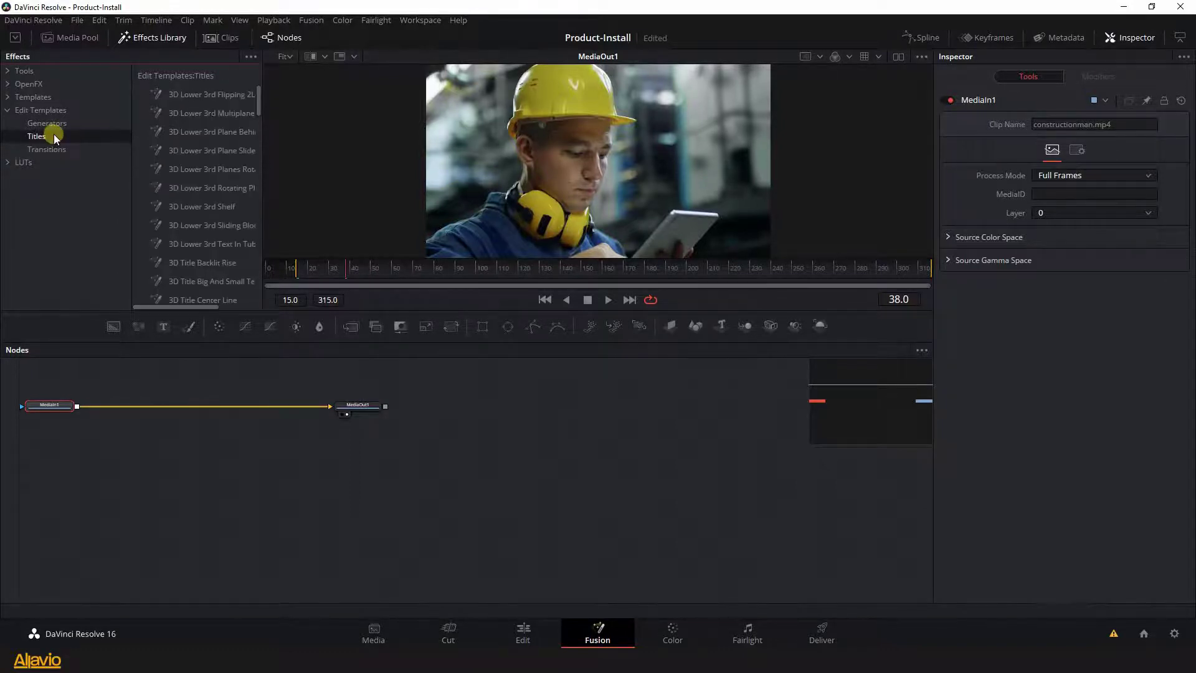
pyautogui.click(61, 122)
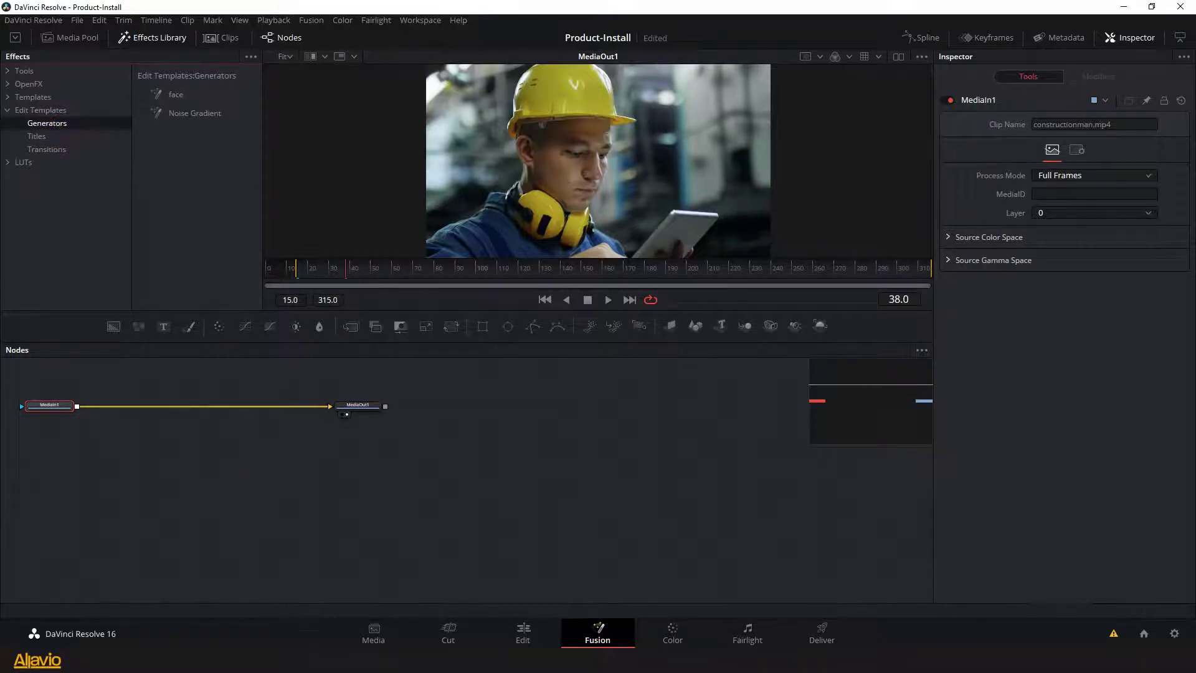
pyautogui.click(56, 148)
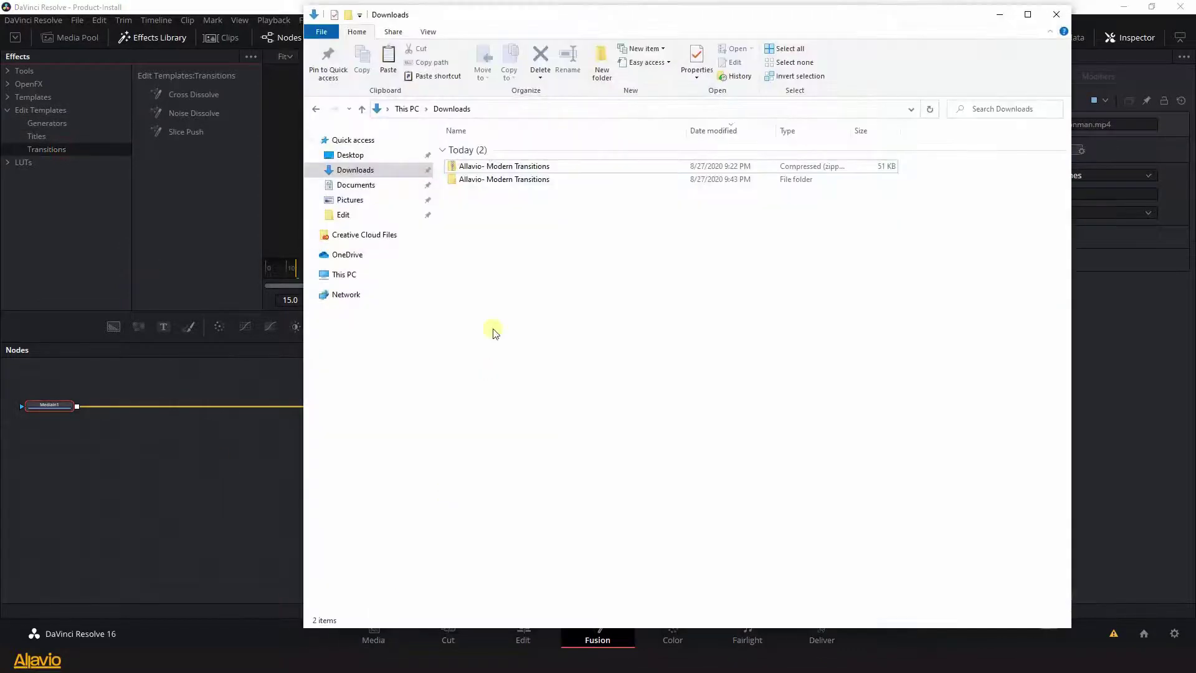
# Select all 32 transition files in Downloads > Allavio- Modern Transitions, then return to Resolve.
pyautogui.doubleClick(508, 178)
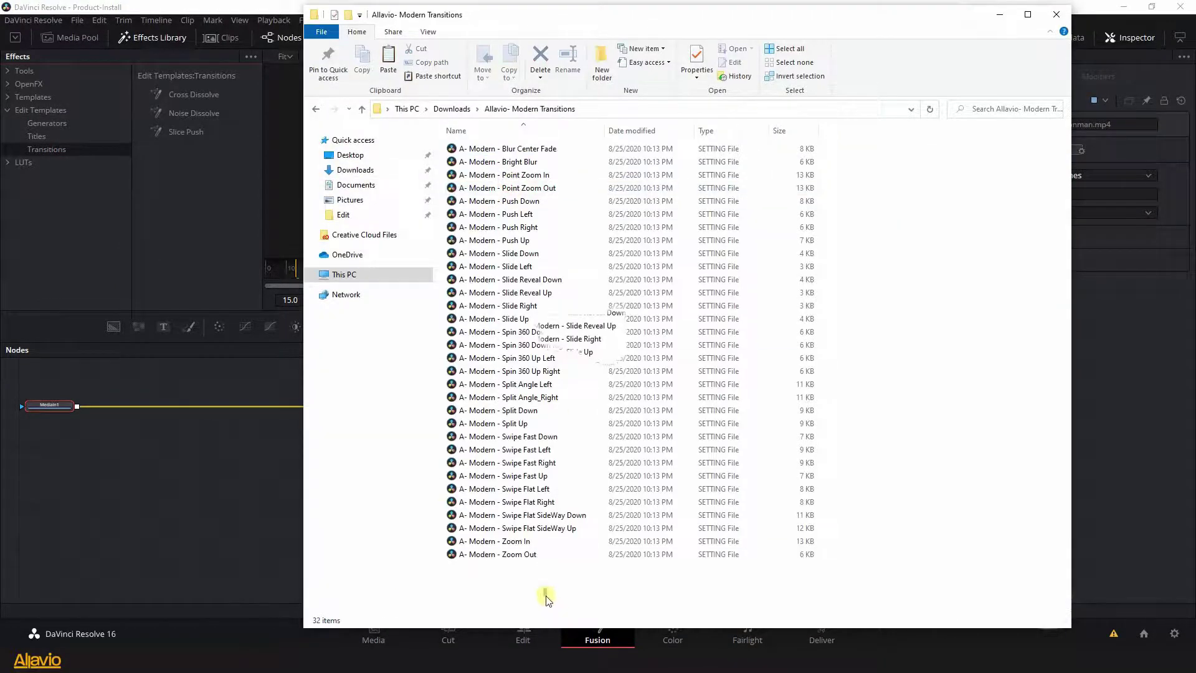
pyautogui.moveTo(551, 607)
pyautogui.mouseDown()
pyautogui.moveTo(455, 134)
pyautogui.moveTo(220, 200)
pyautogui.mouseUp()
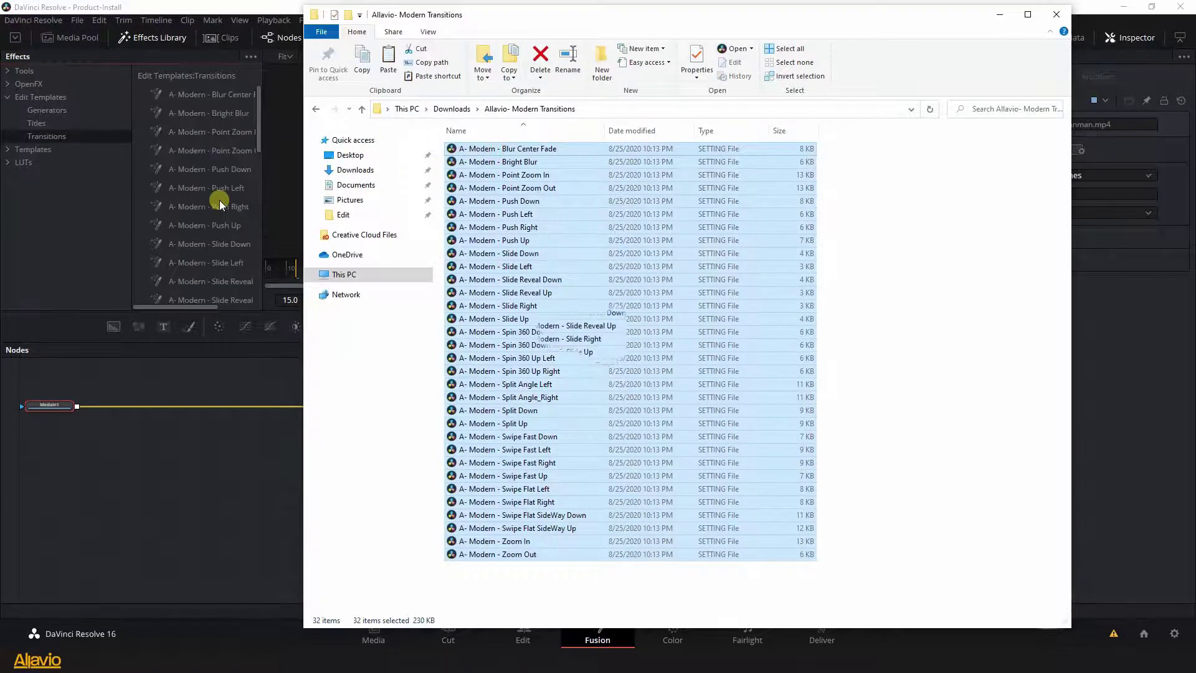
pyautogui.click(274, 388)
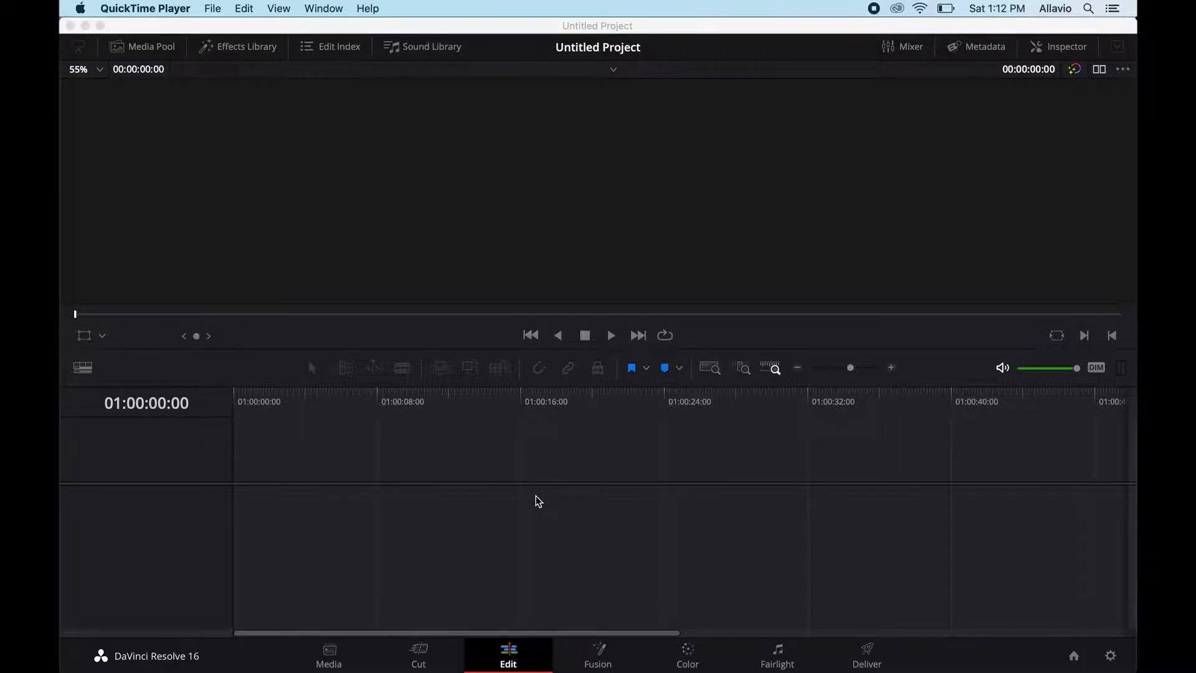
# Use Show Folder on the Fusion page's Edit Templates library to open it in Finder.
pyautogui.click(604, 662)
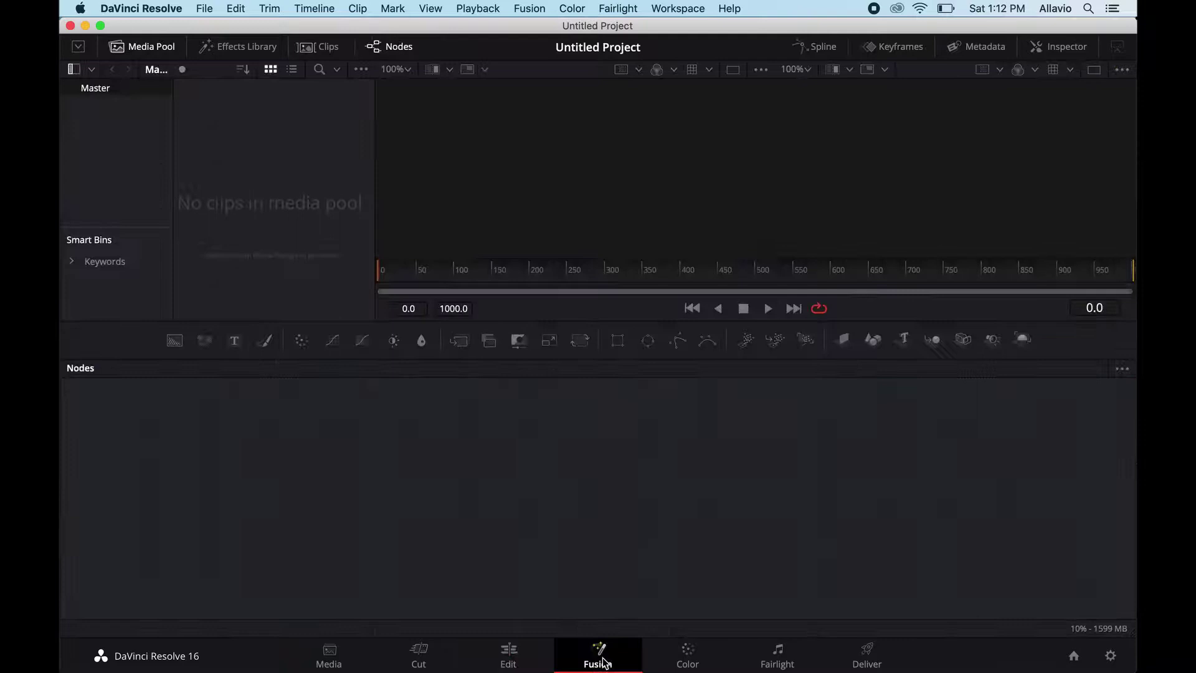
pyautogui.click(241, 50)
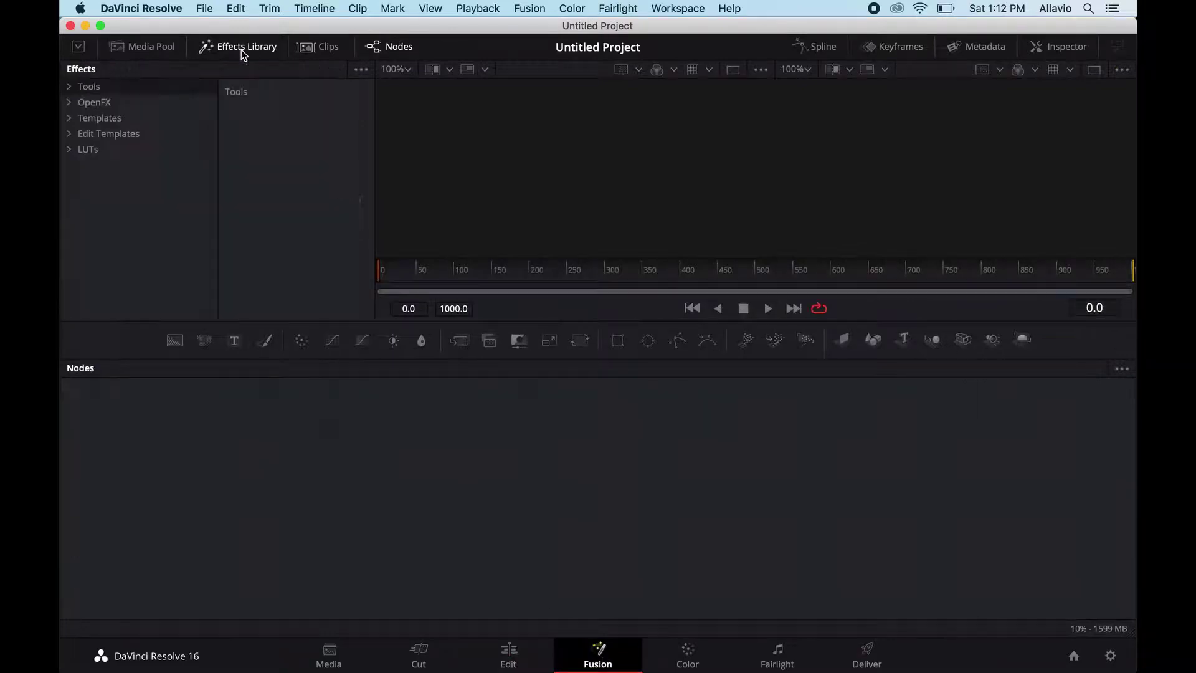
pyautogui.click(105, 137)
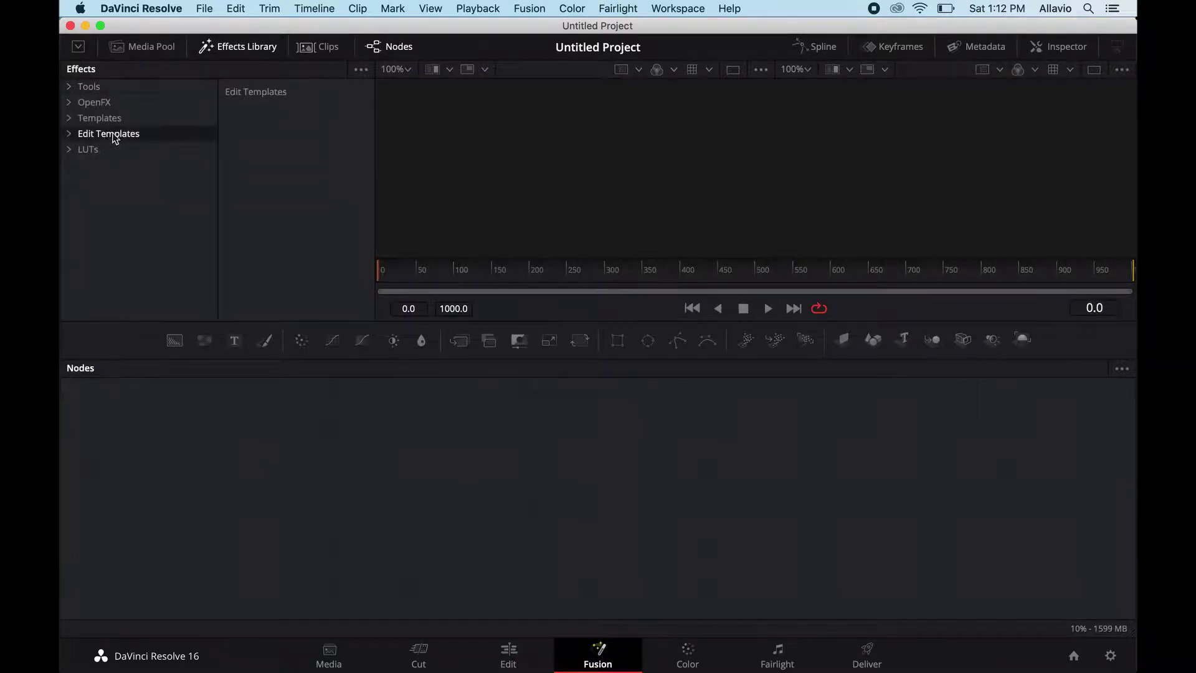
pyautogui.click(360, 72)
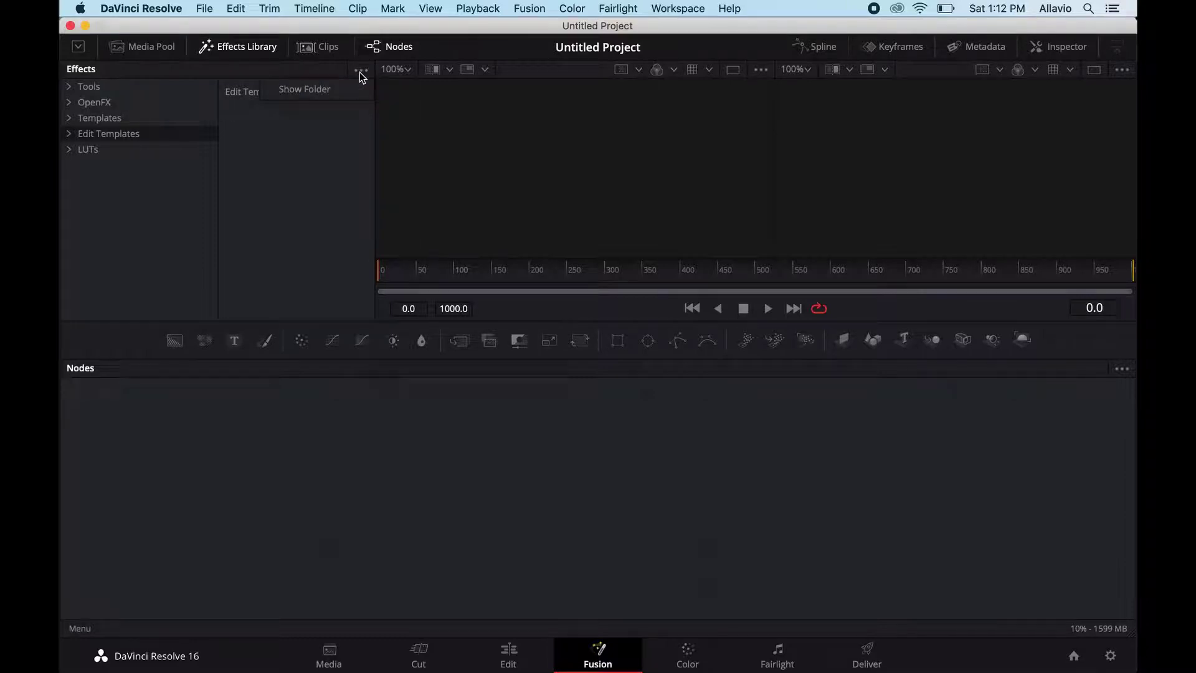
pyautogui.click(305, 89)
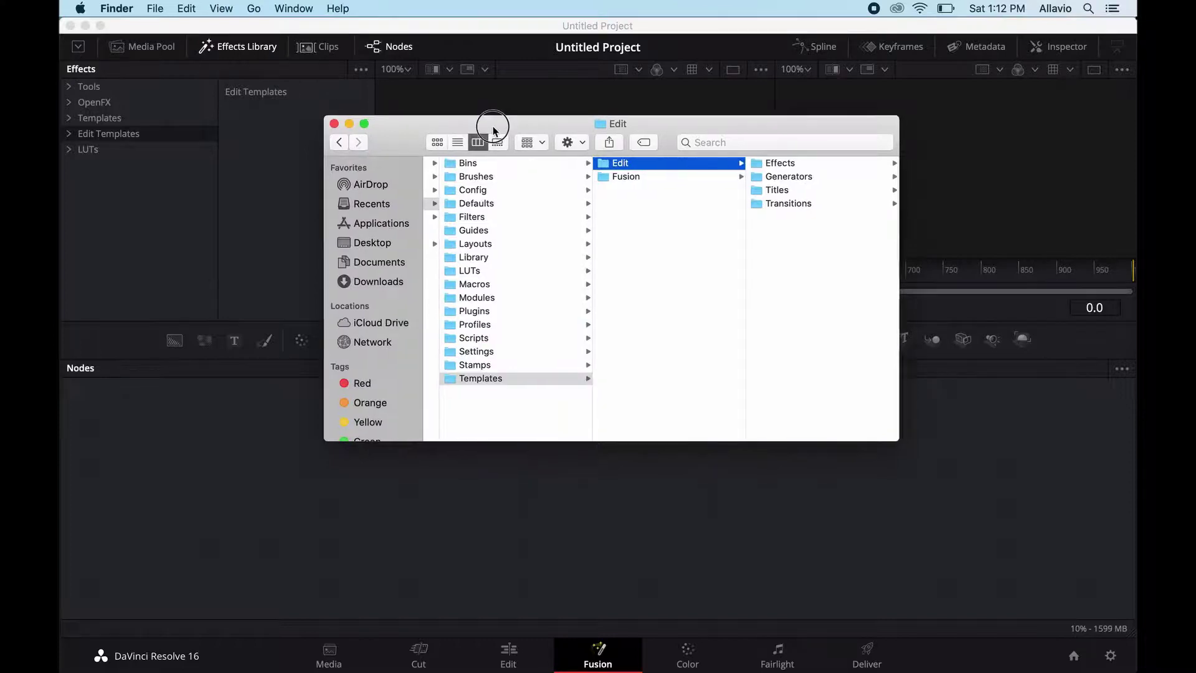
# Add the Edit folder to Finder favourites and open Downloads > Allavio- Modern Transitions.
pyautogui.moveTo(496, 132); pyautogui.dragTo(481, 123)
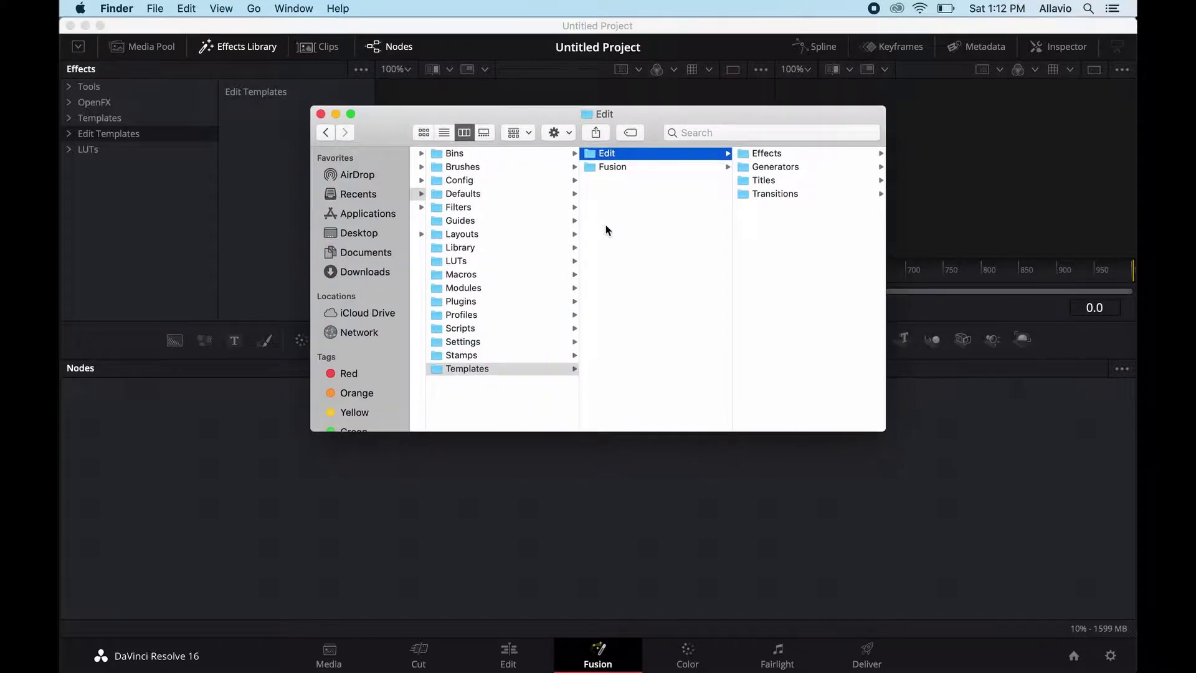
pyautogui.moveTo(603, 153); pyautogui.dragTo(376, 290)
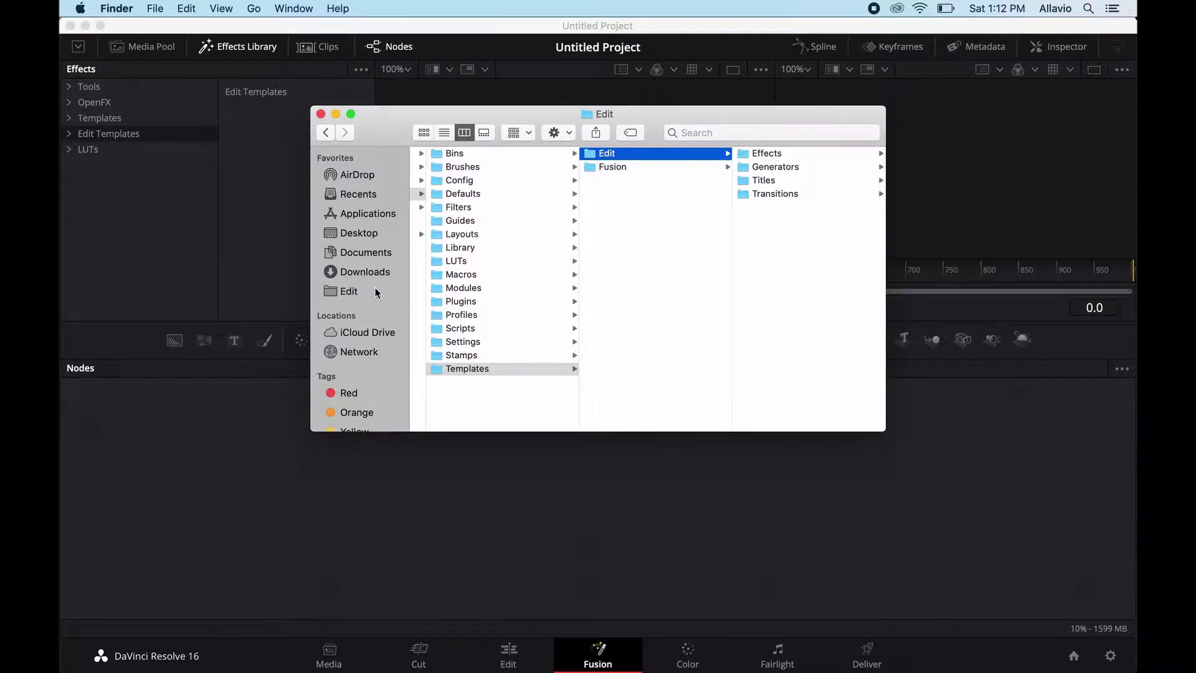
pyautogui.click(359, 273)
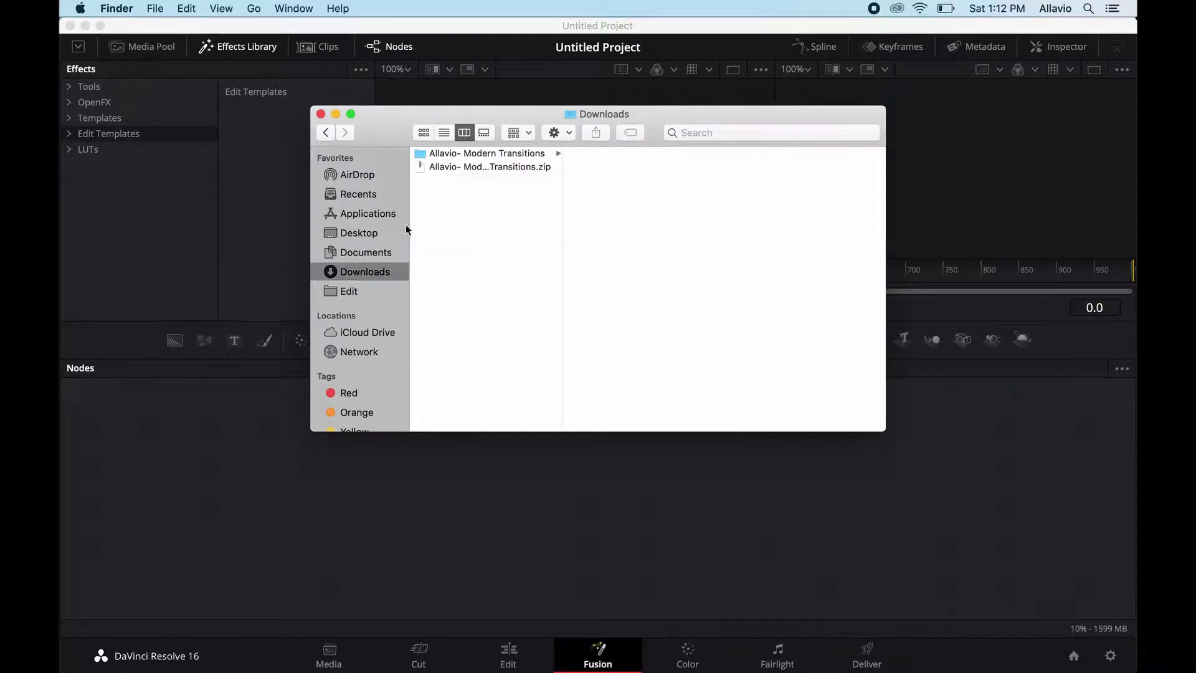
pyautogui.click(507, 152)
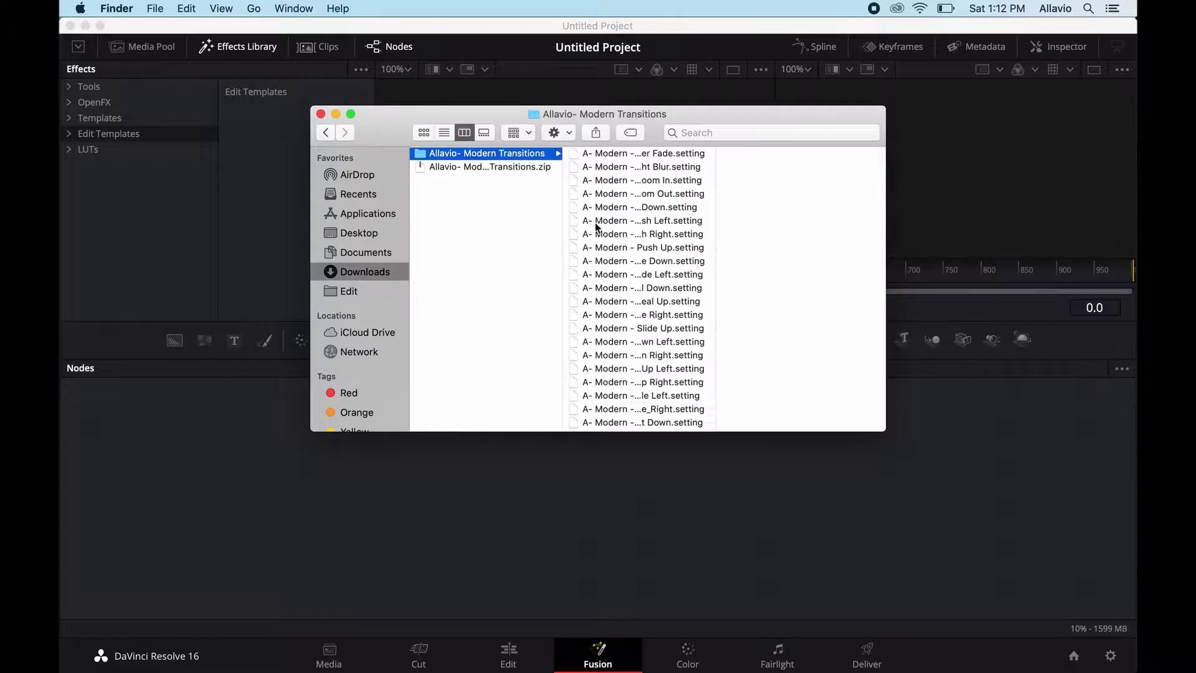
# Select and copy all 32 A- Modern transition .setting files.
pyautogui.doubleClick(715, 245)
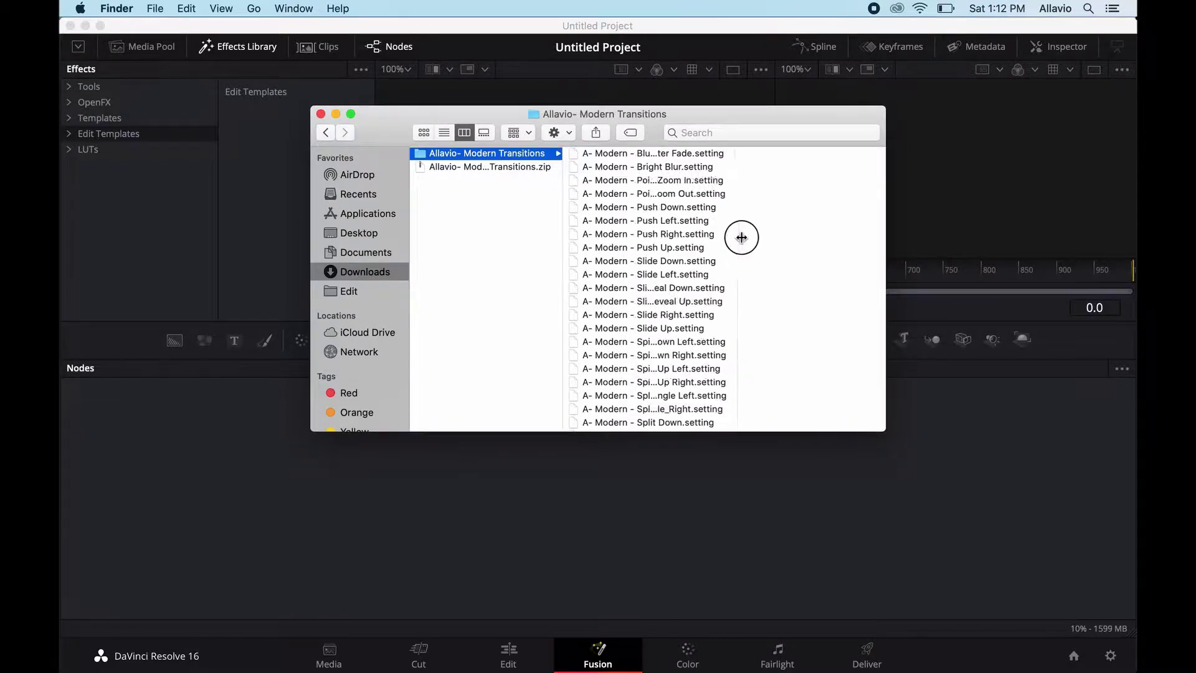
pyautogui.click(713, 248)
pyautogui.press('super+a')
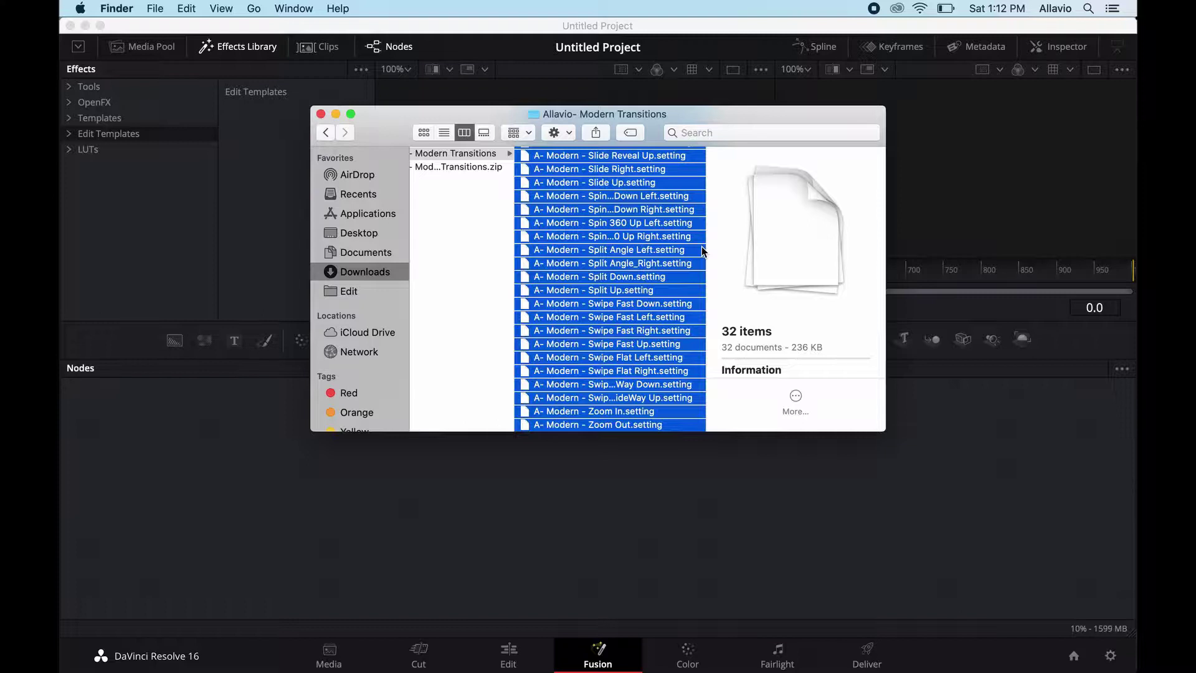
pyautogui.press('super+c')
# Paste the copied files into Edit > Transitions in Resolve's templates folder.
pyautogui.click(358, 293)
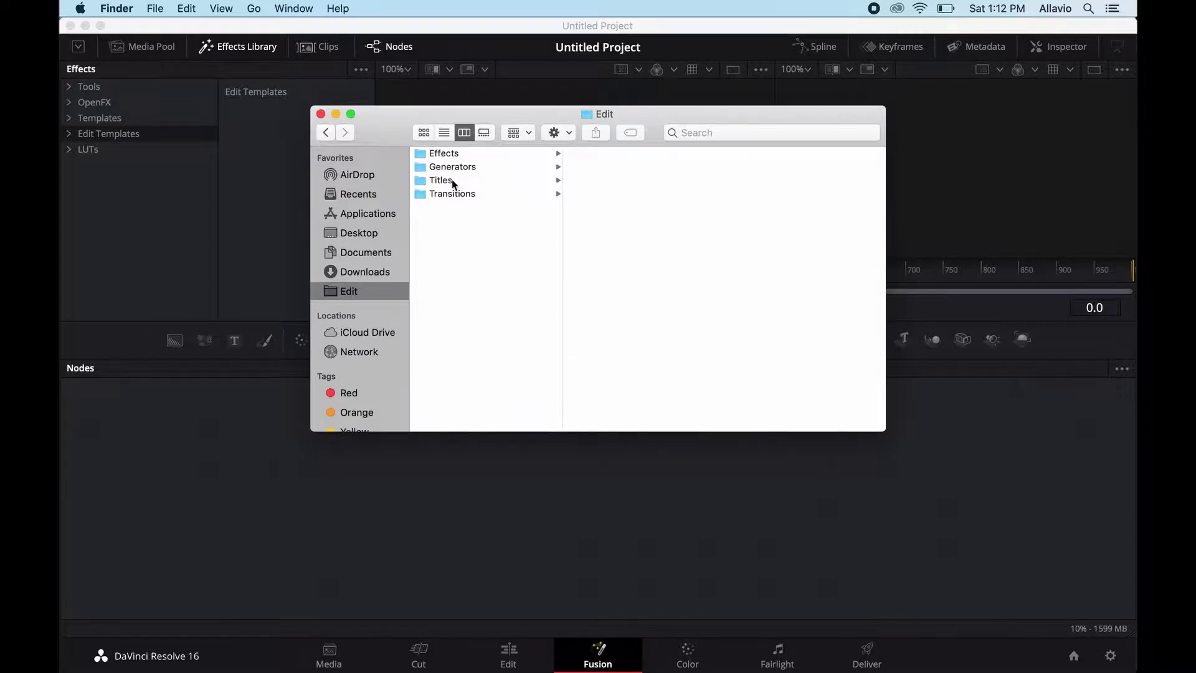
pyautogui.click(452, 184)
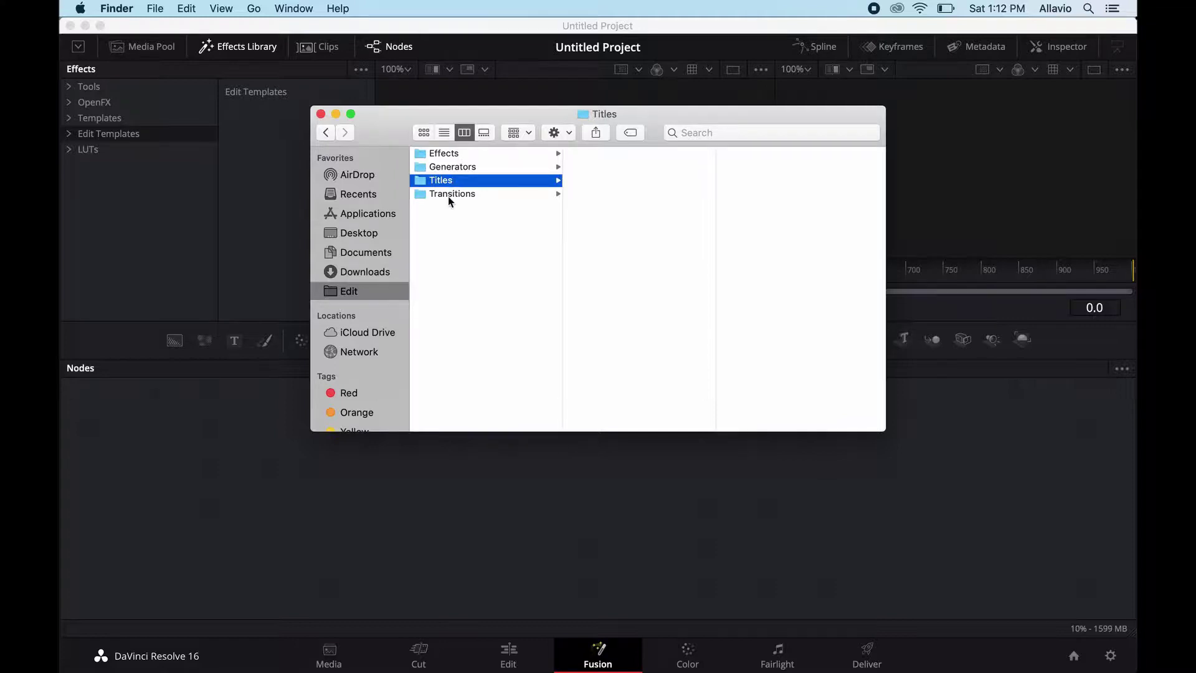
pyautogui.click(447, 196)
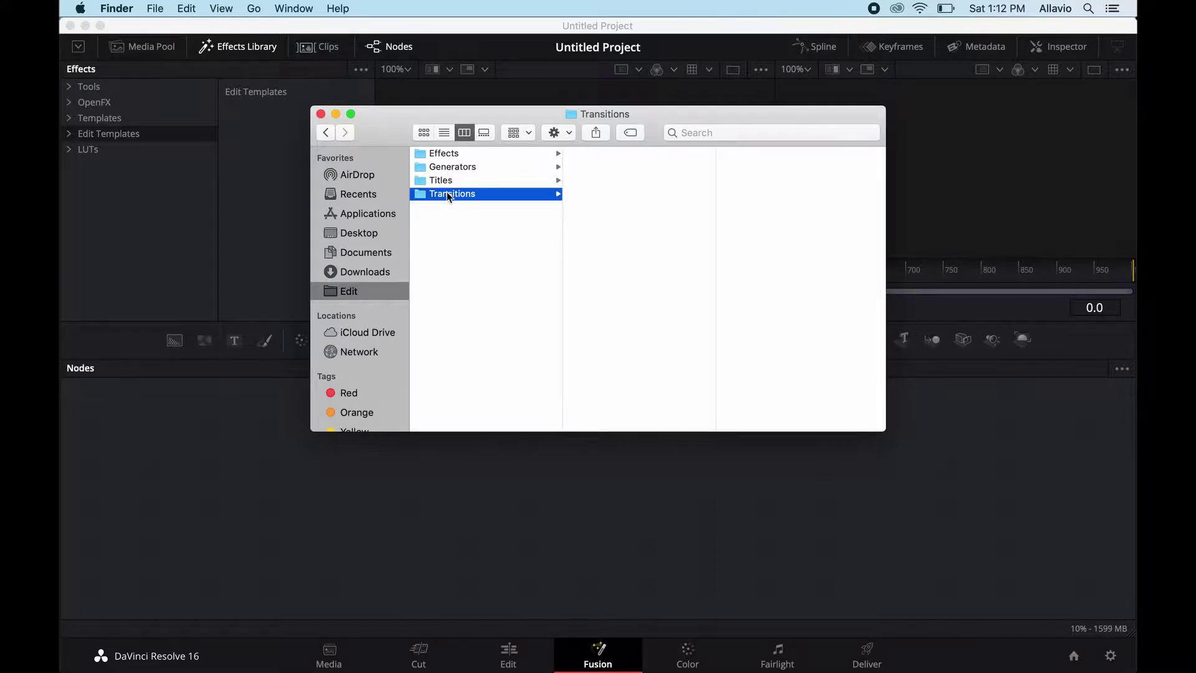
pyautogui.click(608, 193)
pyautogui.moveTo(716, 173); pyautogui.dragTo(781, 172)
pyautogui.rightClick(679, 179)
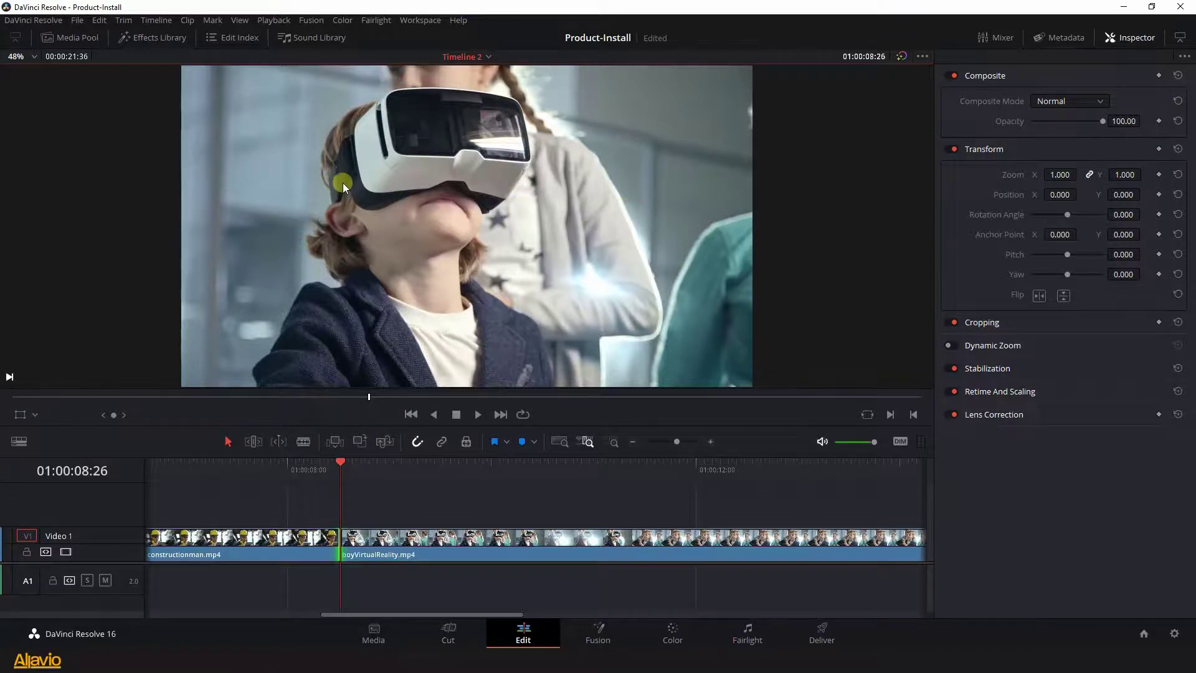
# Show Toolbox > Video Transitions in the Edit page Effects Library, after briefly viewing Titles.
pyautogui.click(141, 39)
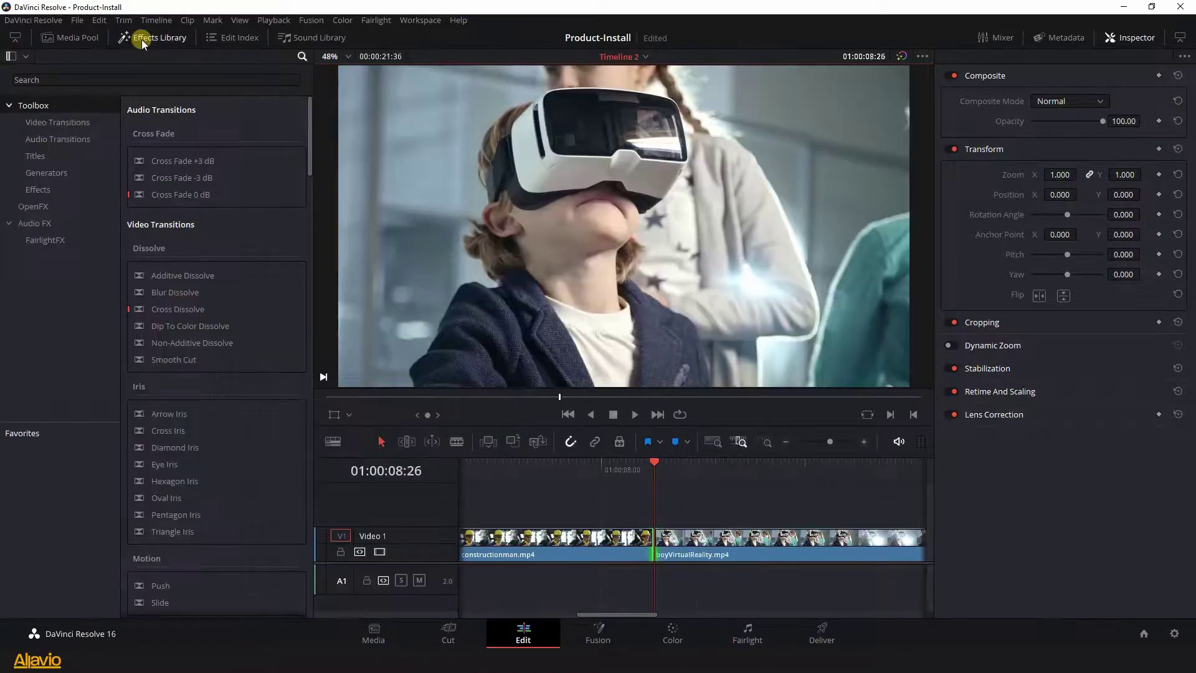
pyautogui.click(56, 122)
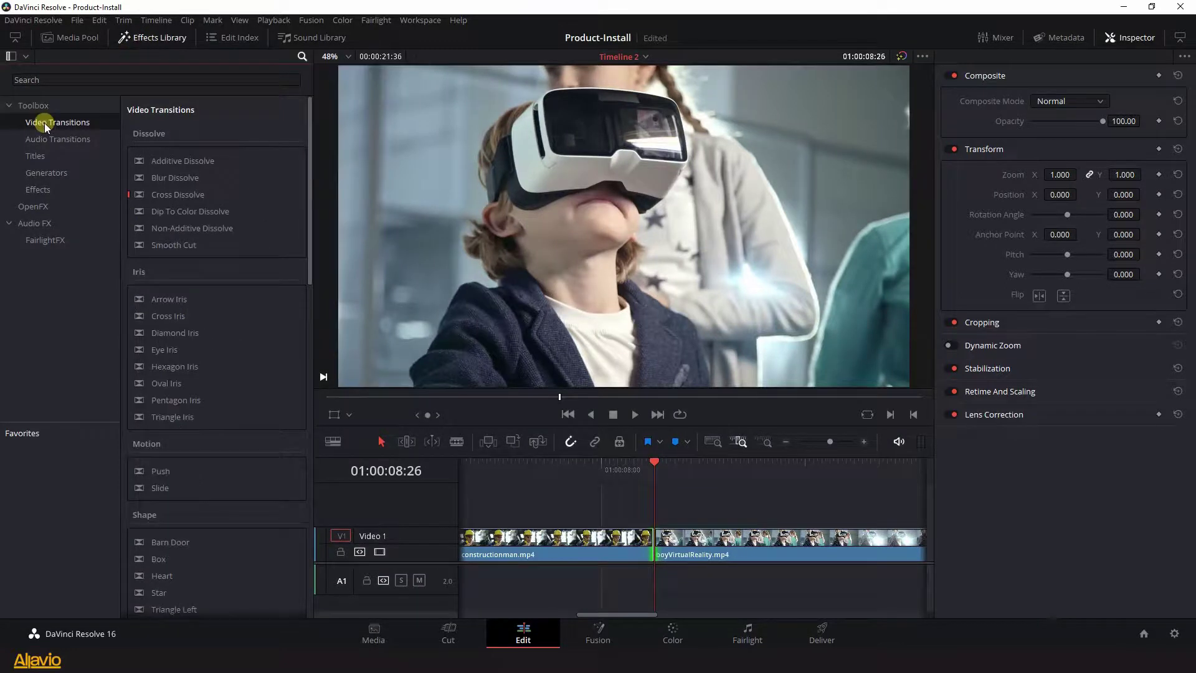
pyautogui.scroll(-10, 286, 135)
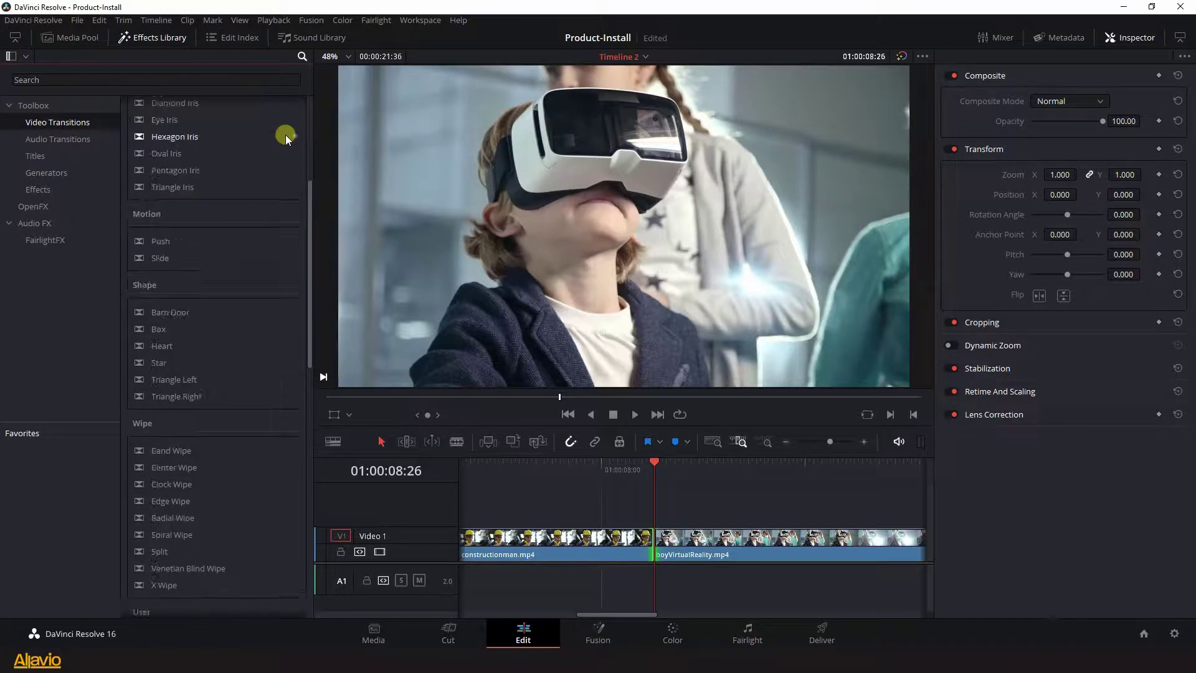
pyautogui.scroll(-5, 285, 135)
pyautogui.scroll(-5, 284, 134)
pyautogui.scroll(5, 285, 134)
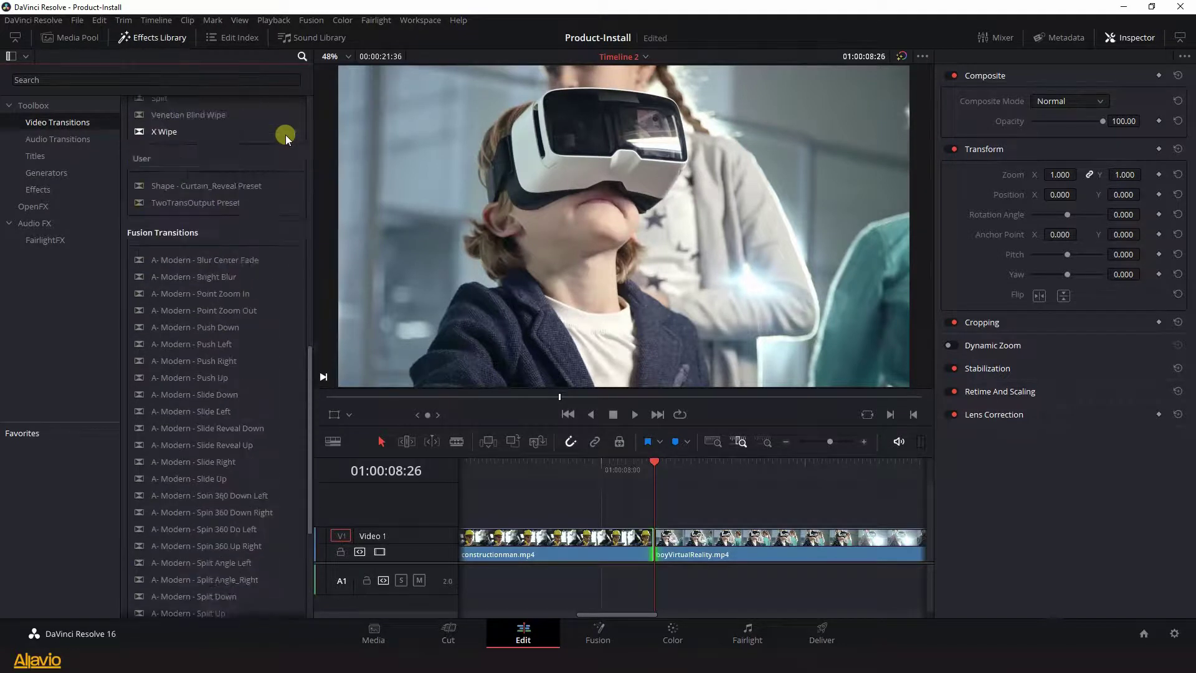
pyautogui.scroll(3, 284, 135)
pyautogui.scroll(5, 285, 135)
pyautogui.scroll(5, 285, 134)
pyautogui.scroll(3, 286, 135)
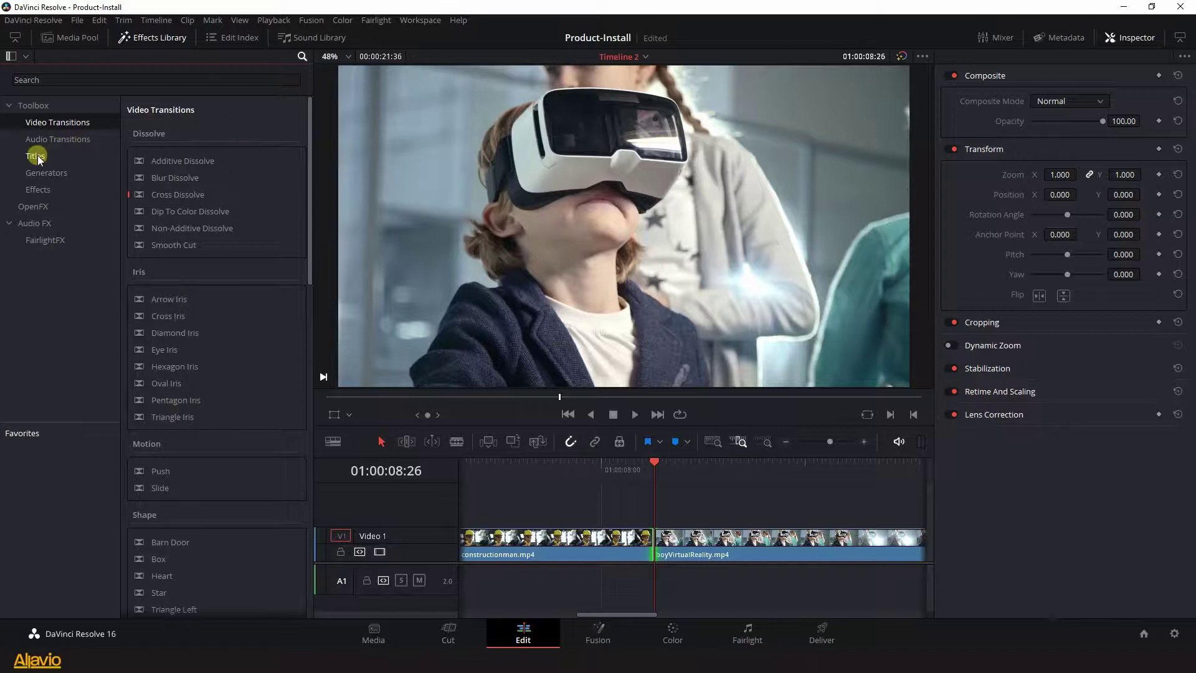
pyautogui.click(38, 157)
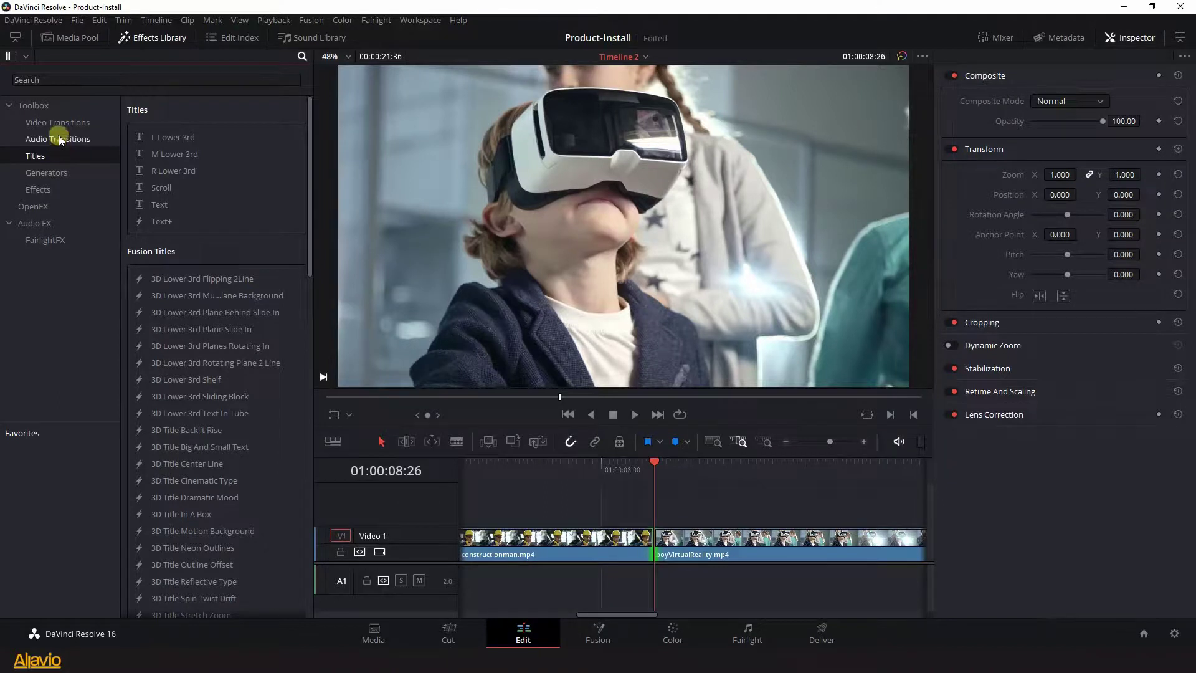
pyautogui.click(59, 125)
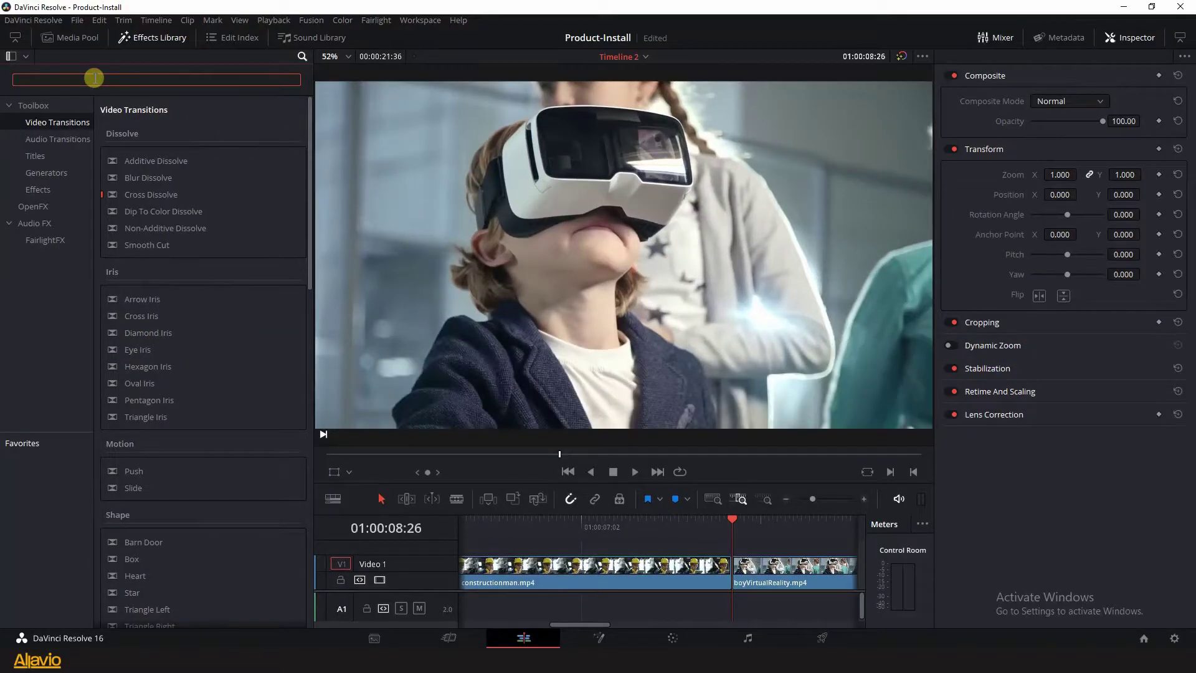
pyautogui.write('A-')
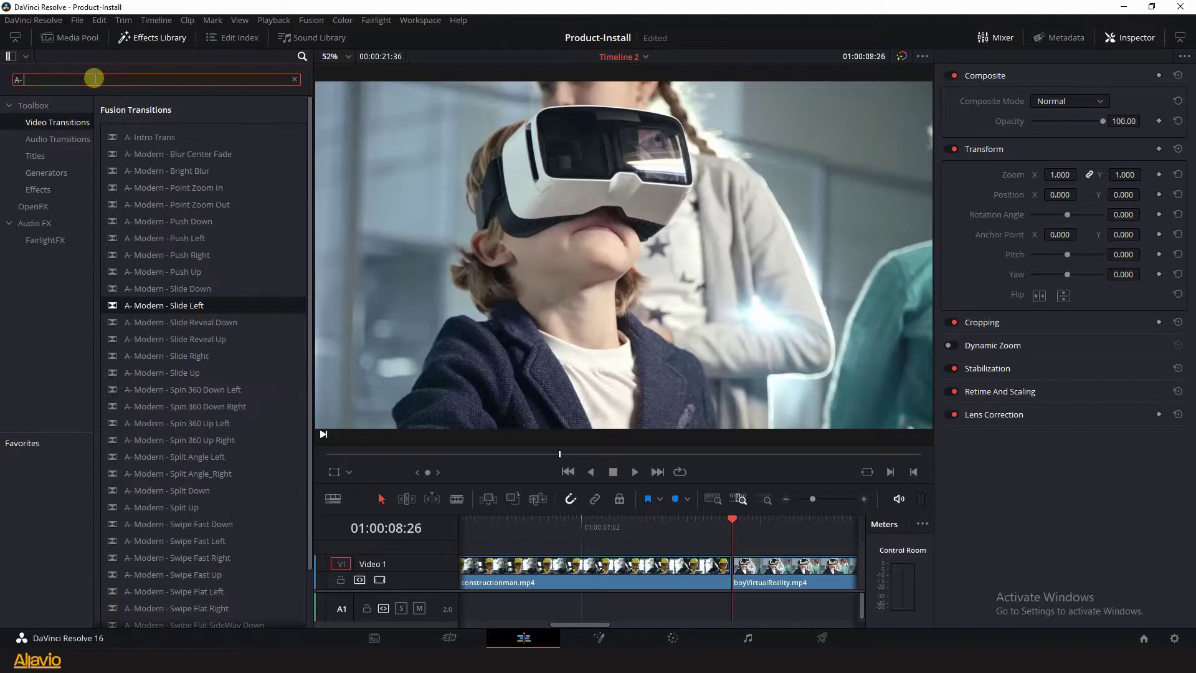
pyautogui.write(' PRO')
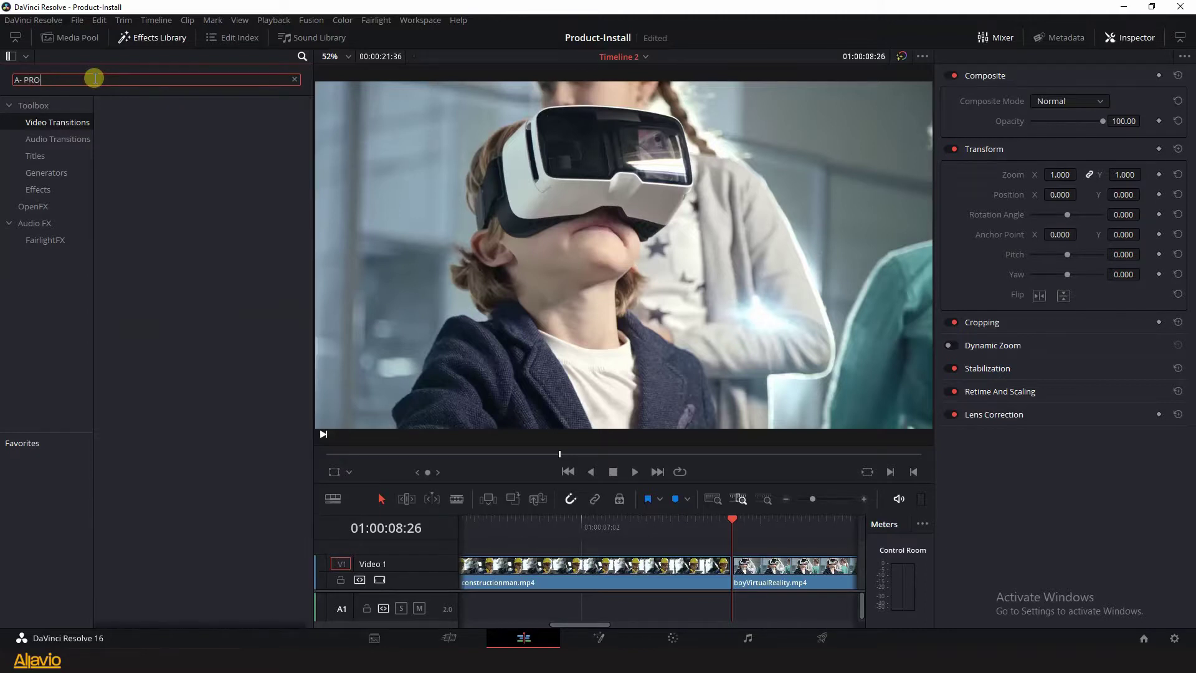
pyautogui.write('DUCT')
# Fix the library search and drop A- Modern - Blur Center Fade onto the cut.
pyautogui.press('BackSpace')
pyautogui.press('BackSpace')
pyautogui.press('BackSpace')
pyautogui.press('BackSpace')
pyautogui.press('BackSpace')
pyautogui.press('BackSpace')
pyautogui.press('BackSpace')
pyautogui.press('BackSpace')
pyautogui.write('M')
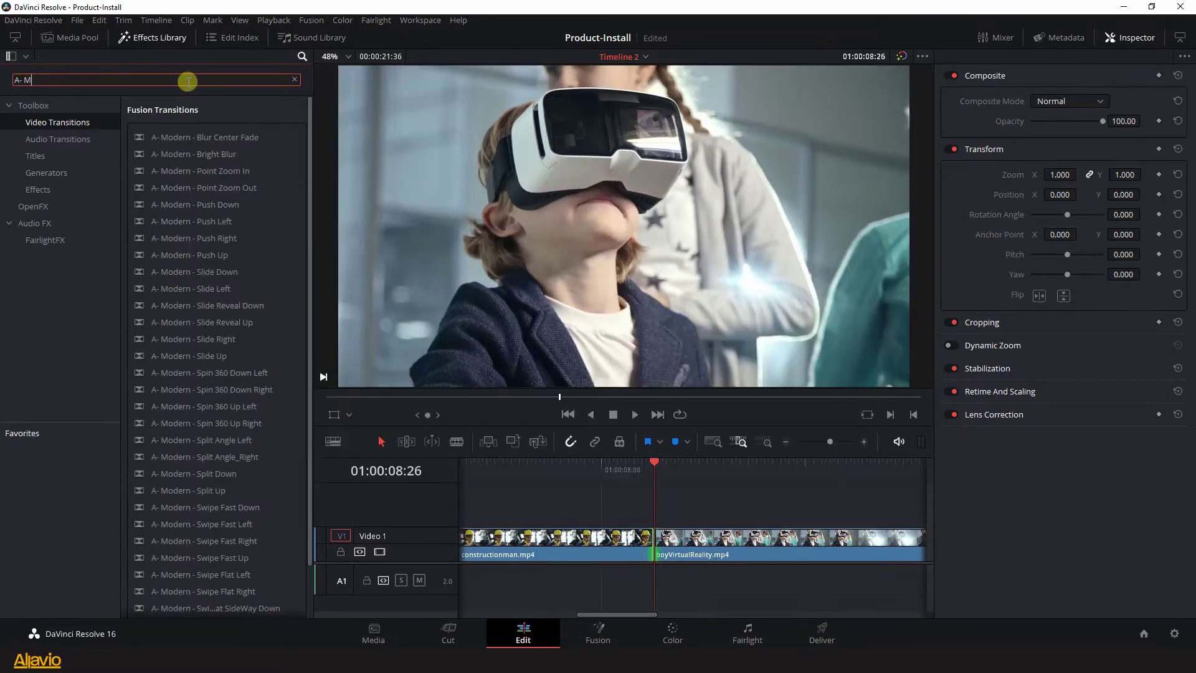
pyautogui.write('odern')
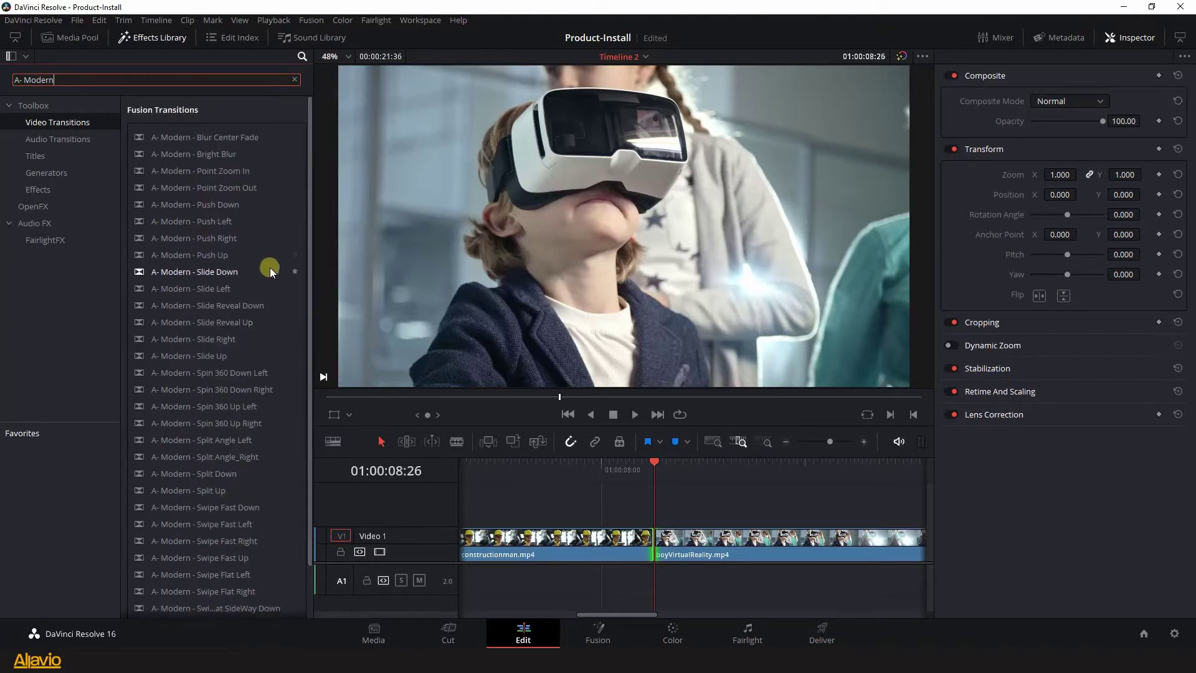
pyautogui.moveTo(187, 138); pyautogui.dragTo(654, 542)
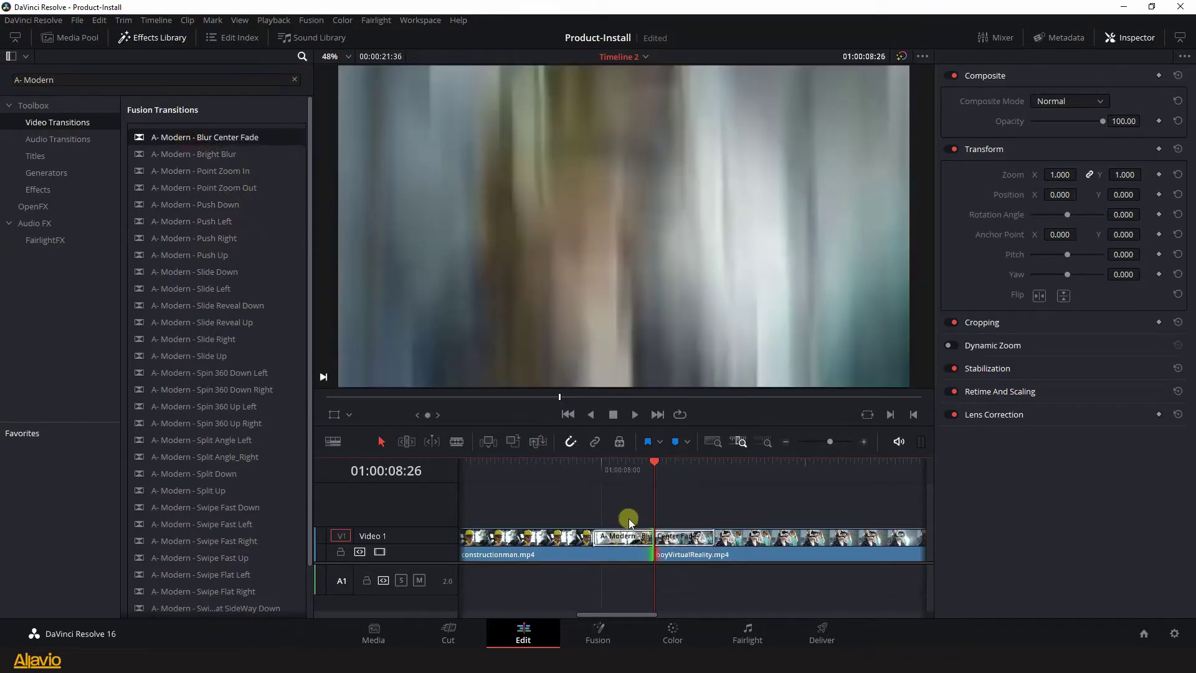